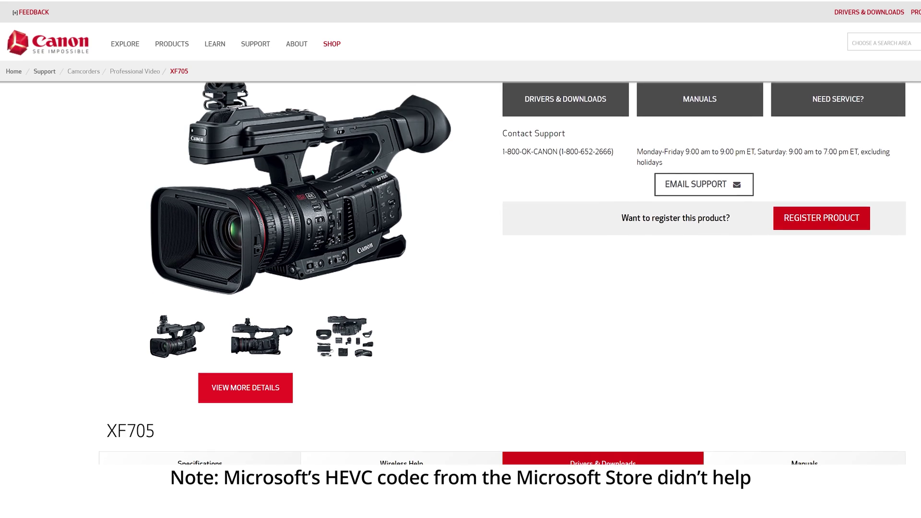
Step: Expand Canon XF Utility 3.5 for Windows and show its download and install instructions
scroll(795, 336, "down", 10)
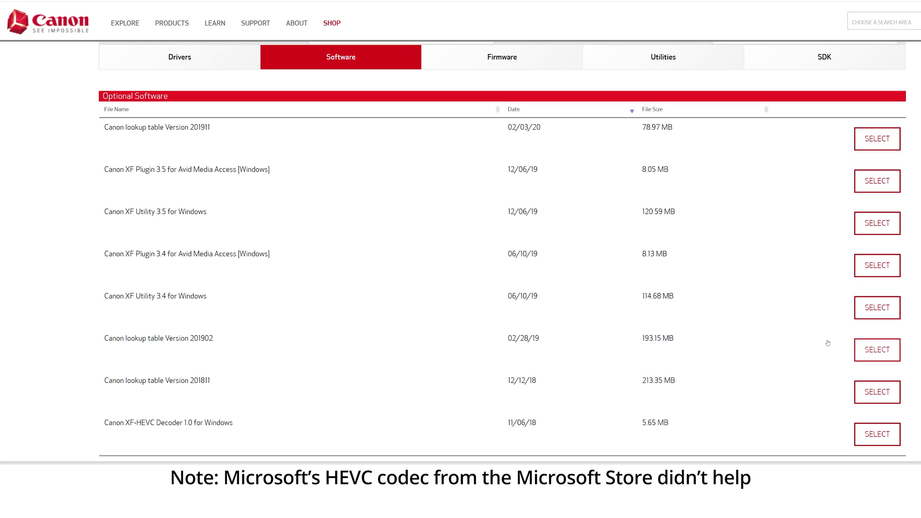
left_click(191, 214)
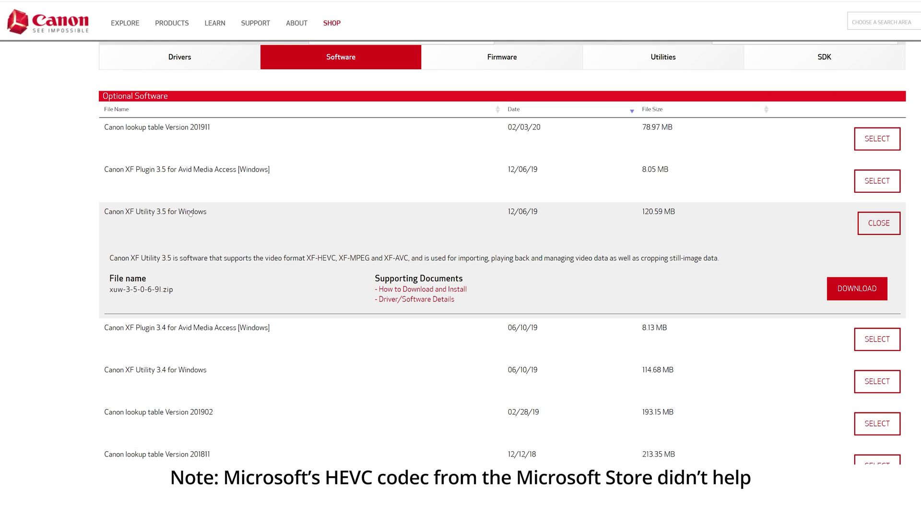
left_click(434, 290)
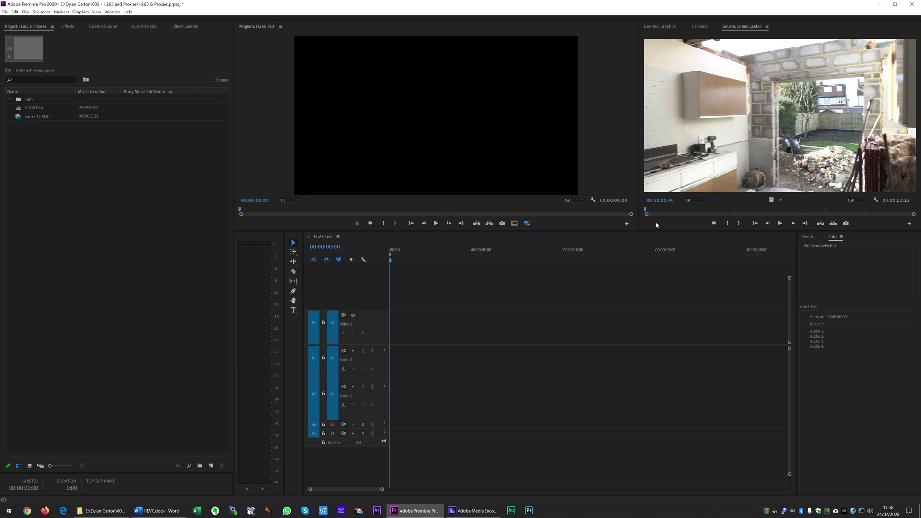
left_click(647, 211)
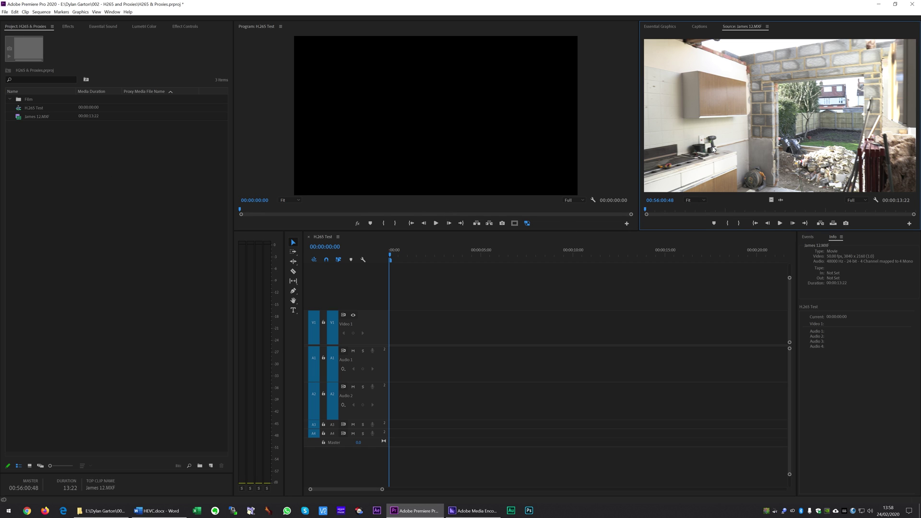
key("space")
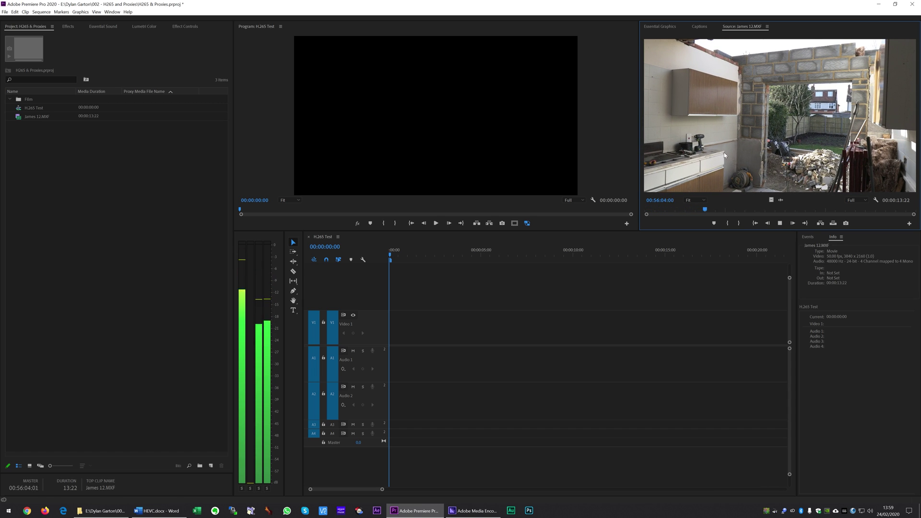
key("space")
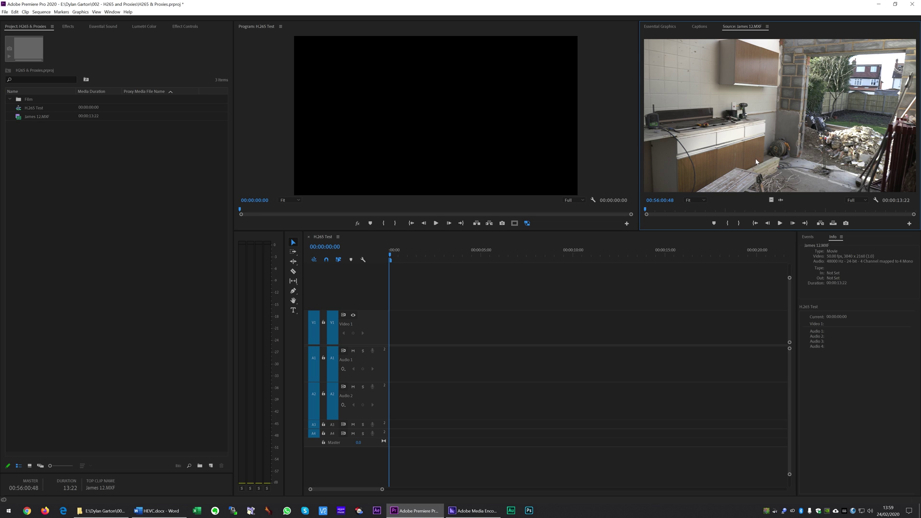
left_click(19, 121)
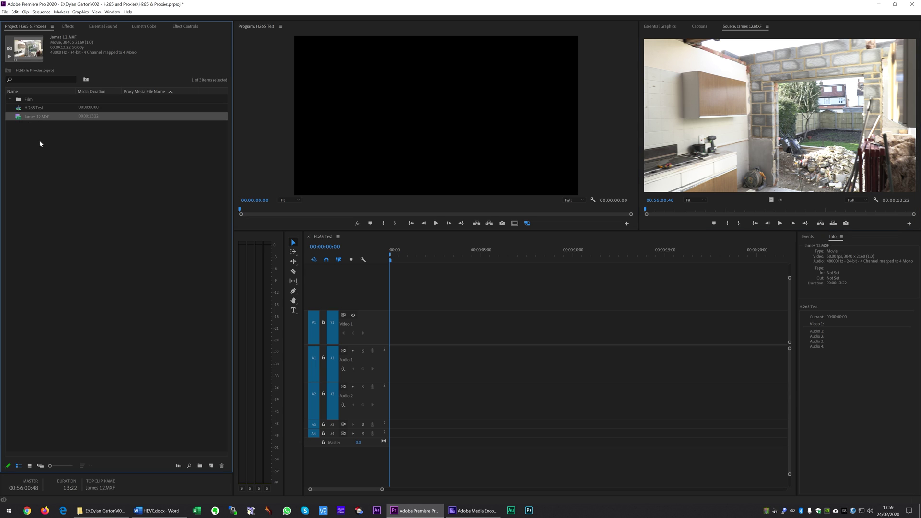
left_click(40, 142)
left_click(18, 118)
left_click(42, 130)
left_click(19, 118)
right_click(18, 118)
mouse_move(57, 179)
left_click(113, 179)
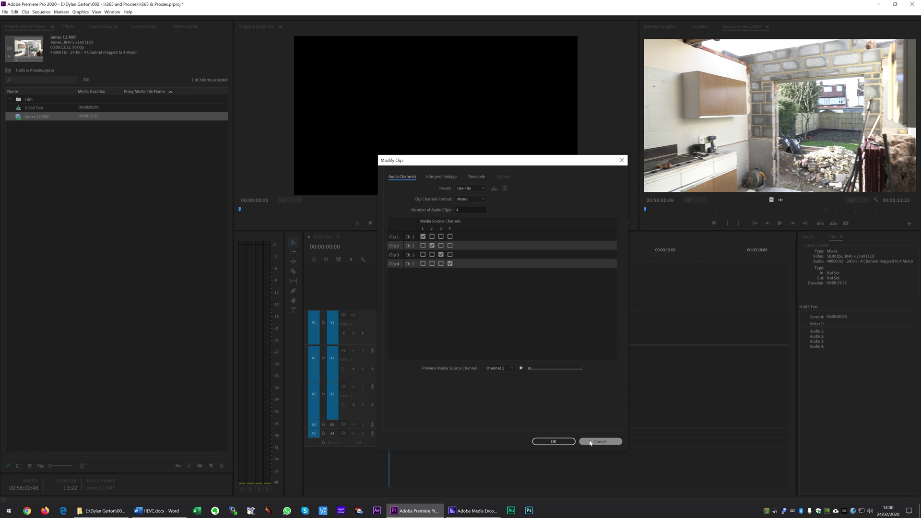
left_click(590, 442)
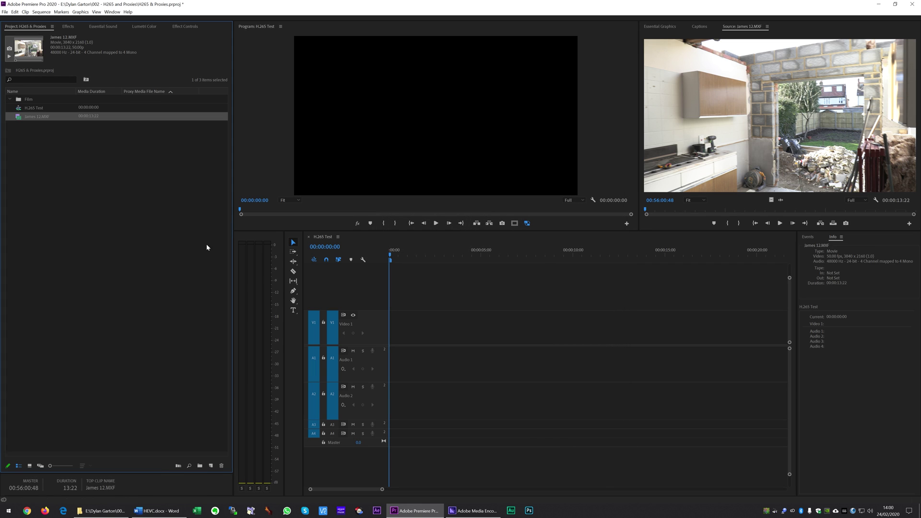
Step: Select James 12.MXF in the project and move it into the Film bin
left_click(532, 226)
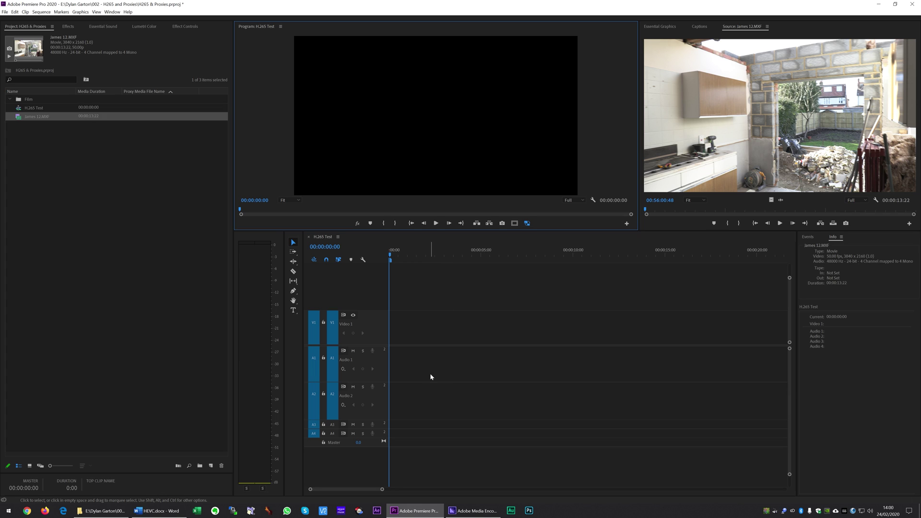
left_click(47, 158)
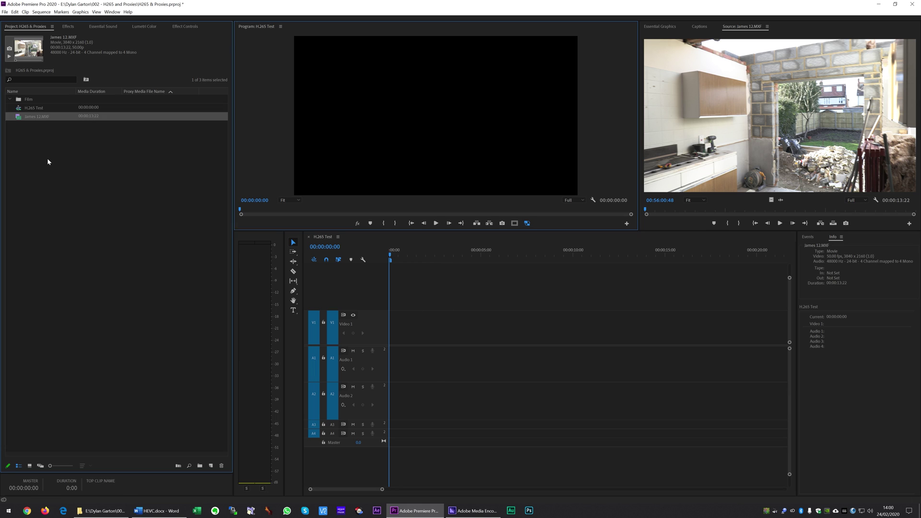
left_click(20, 119)
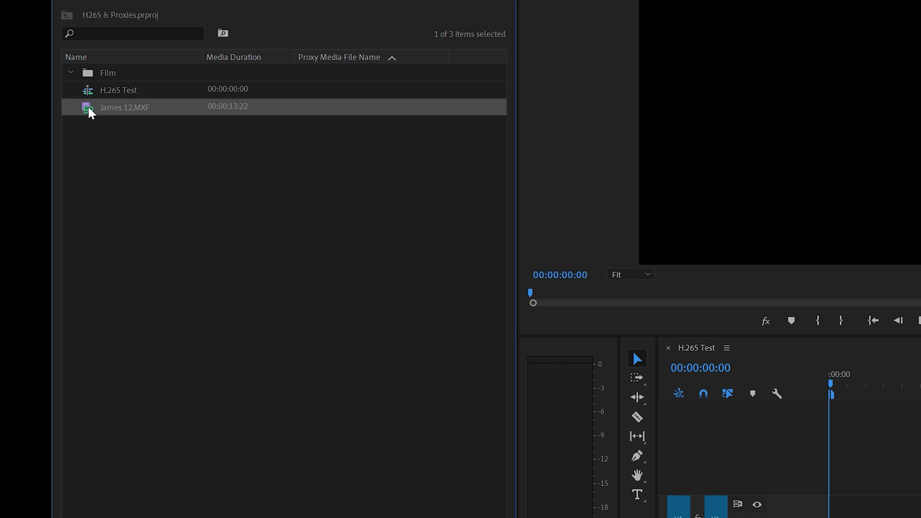
right_click(92, 112)
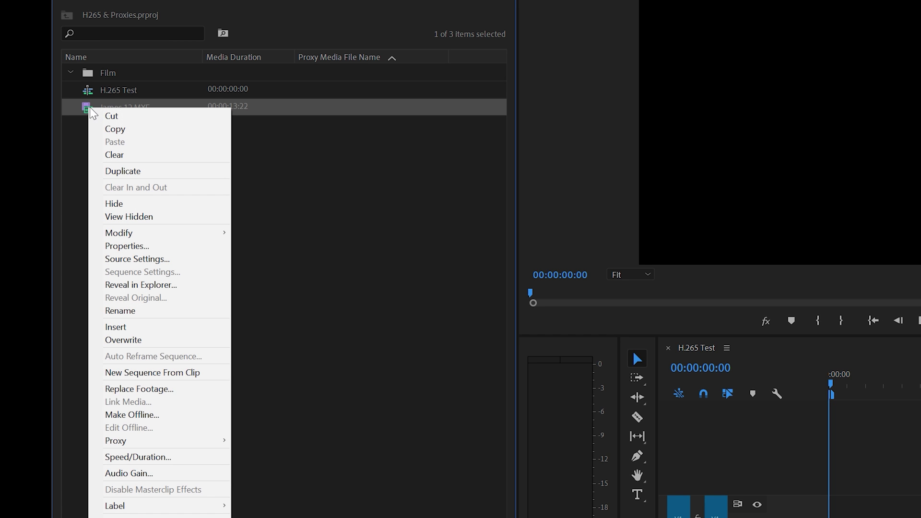
mouse_move(228, 446)
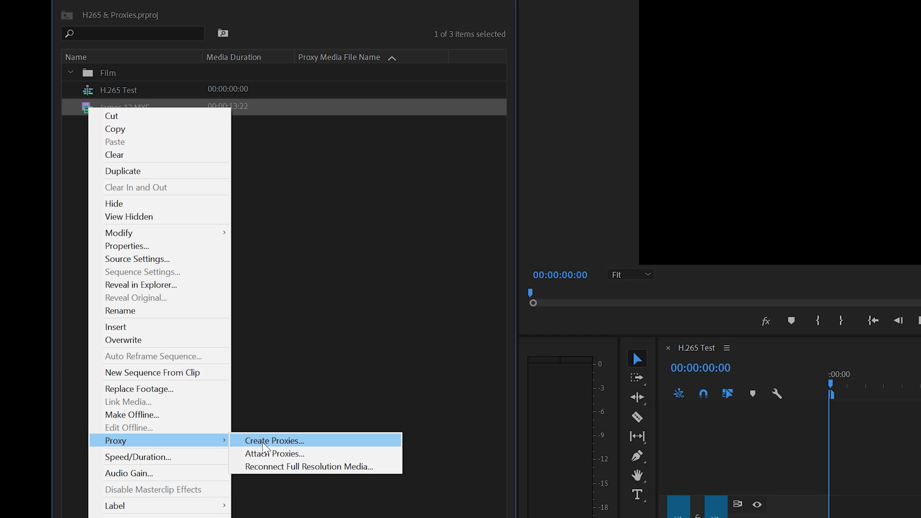
left_click(298, 323)
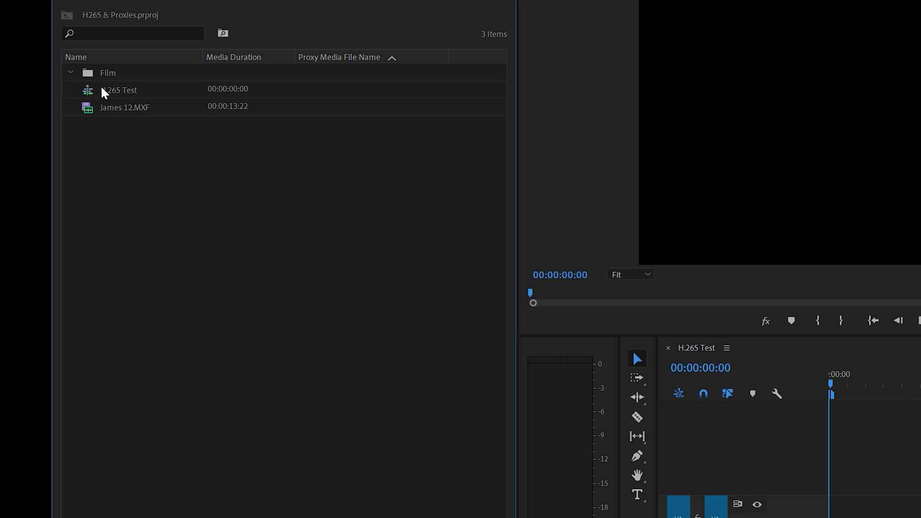
left_click_drag(87, 108, 109, 74)
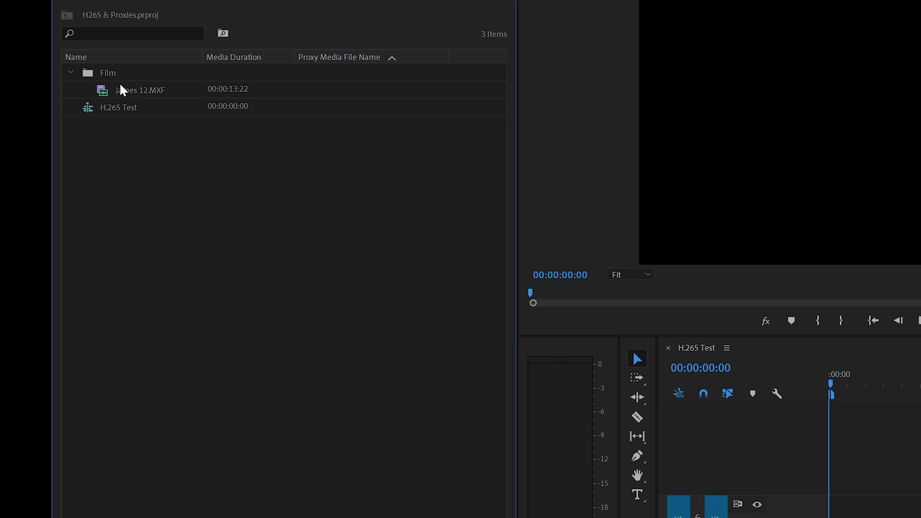
Step: Start Proxy > Create Proxies for the Film bin
left_click(89, 77)
right_click(89, 77)
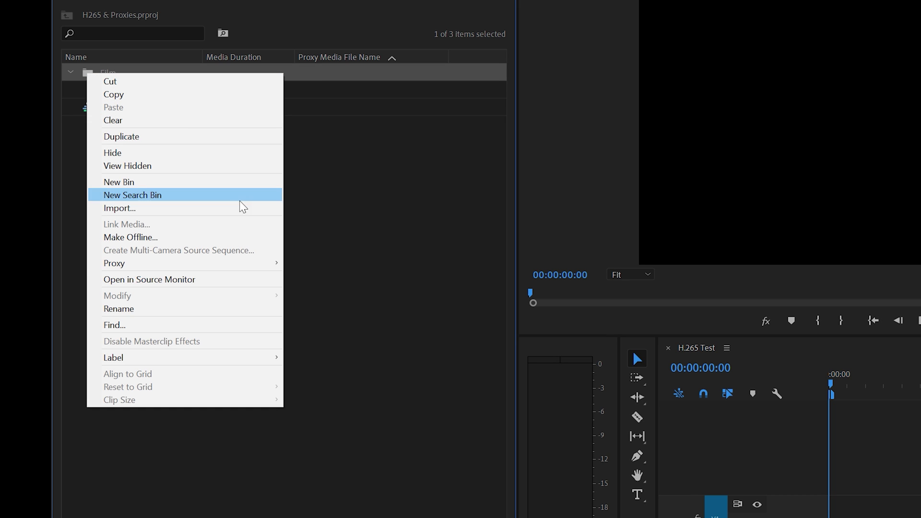
mouse_move(273, 263)
left_click(313, 264)
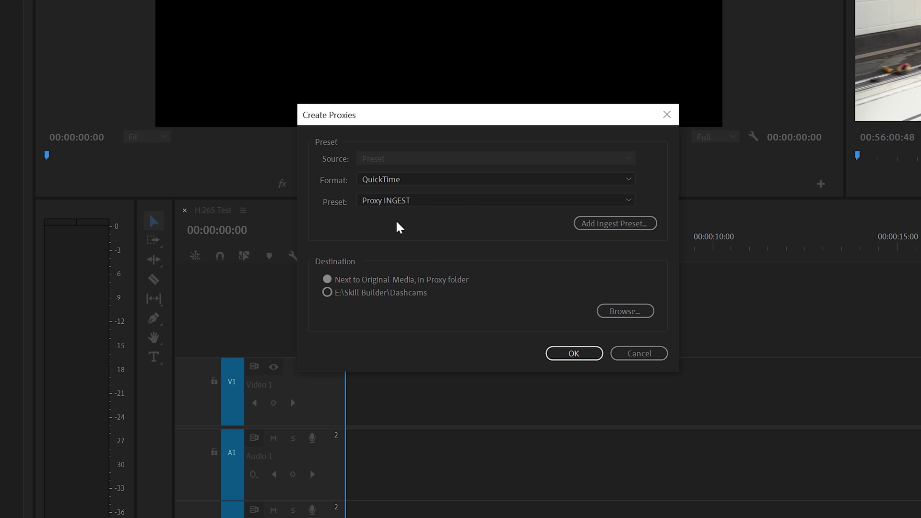
Step: Choose the 1280x720 Apple ProRes 422 Proxy preset and queue the proxy encode
left_click(452, 201)
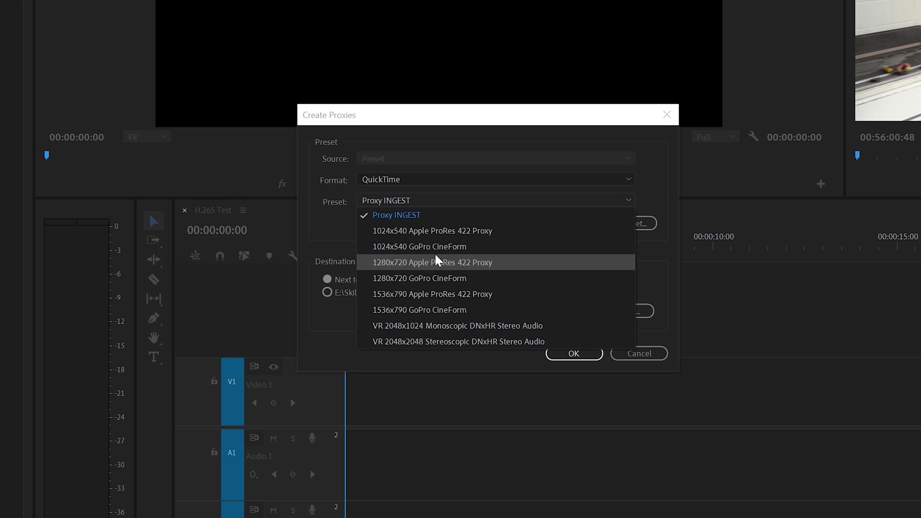
left_click(428, 268)
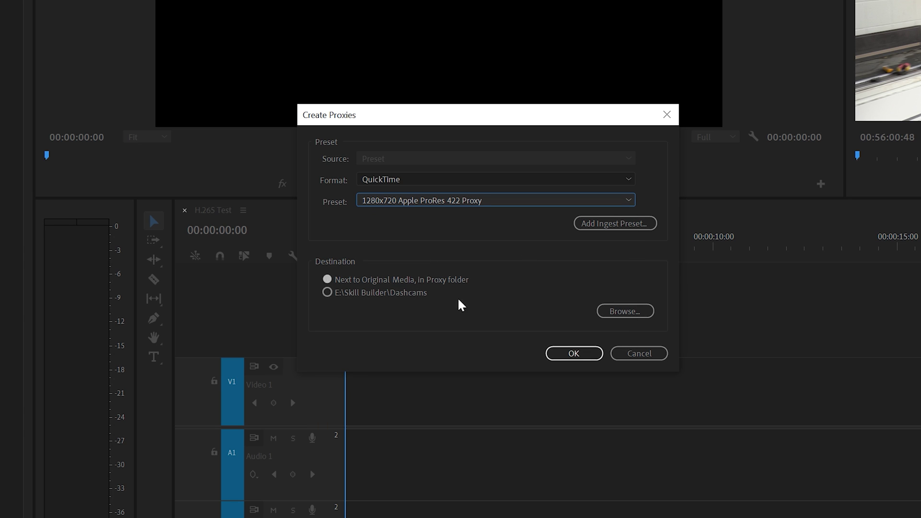
left_click(576, 354)
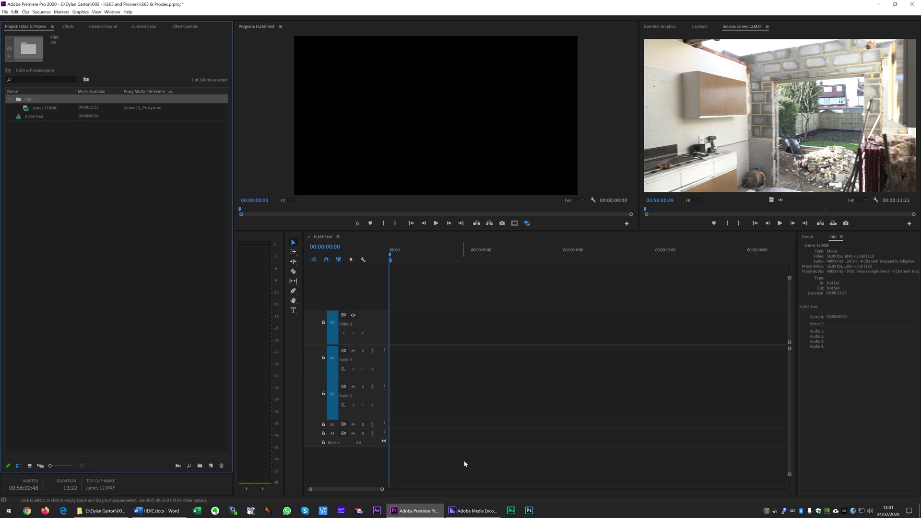
Step: Watch the James 12.MXF proxy encode finish in Media Encoder, then return to Premiere Pro
left_click(474, 510)
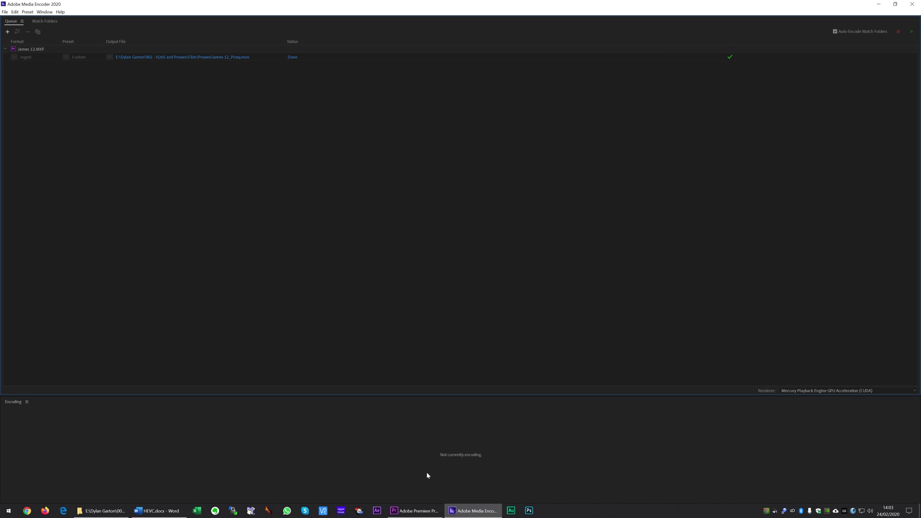
left_click(415, 511)
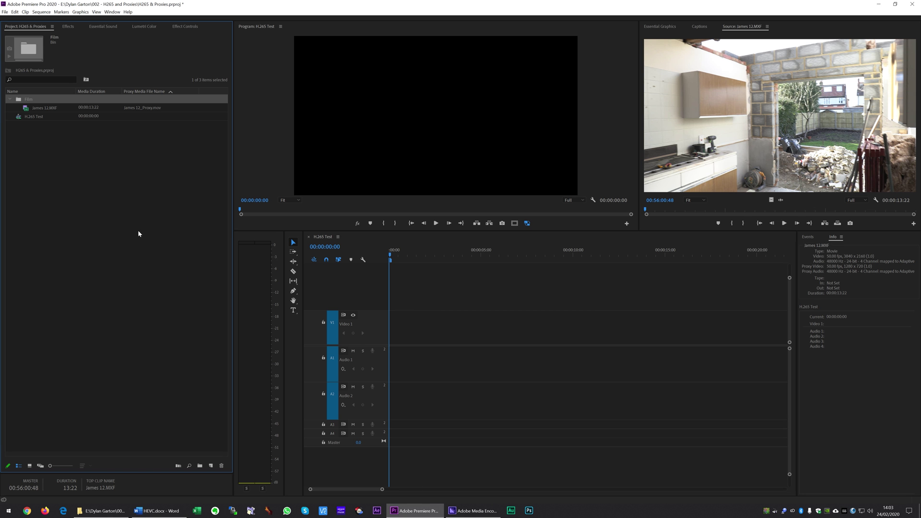
Step: Show the Proxy Media File Name column, then place James 12.MXF into the H265 Test sequence
left_click(137, 233)
left_click(34, 107)
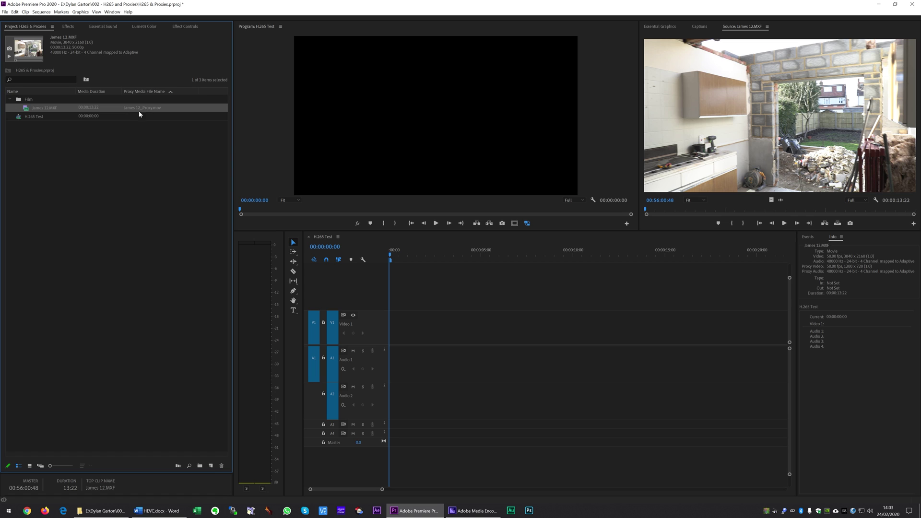
right_click(61, 91)
left_click(78, 96)
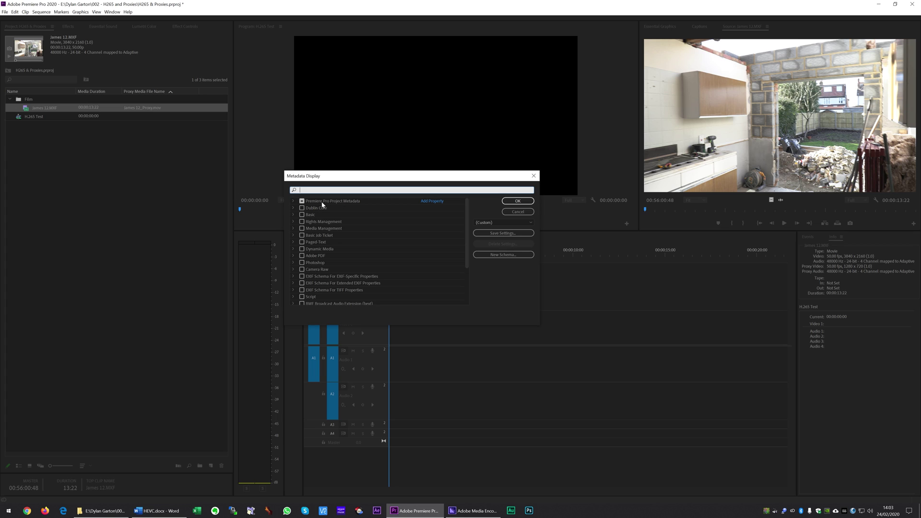
left_click(294, 203)
scroll(350, 263, "down", 3)
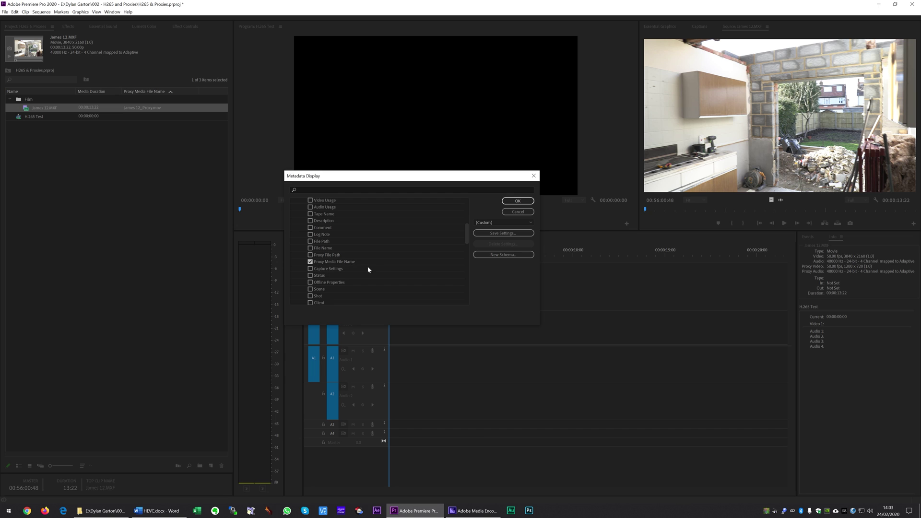
left_click(518, 212)
mouse_move(44, 107)
left_mouse_down()
mouse_move(453, 330)
mouse_move(381, 324)
left_mouse_up()
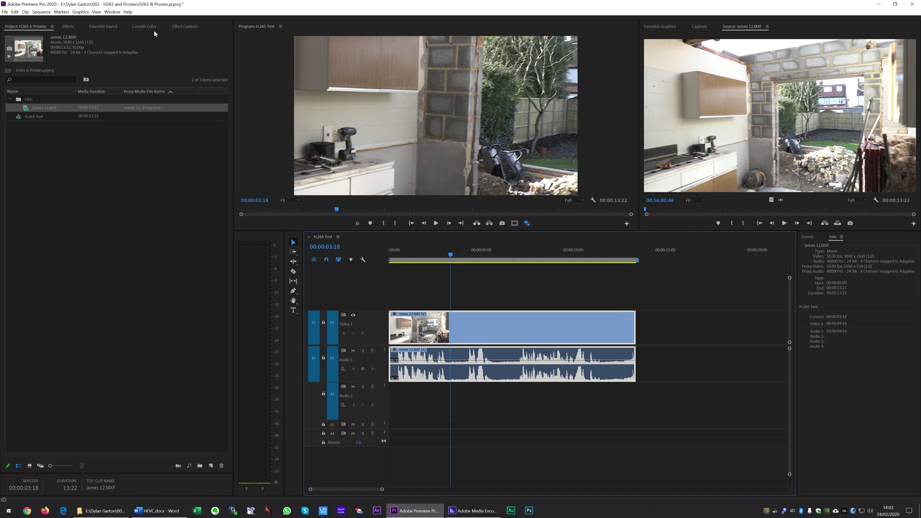
Step: Set the clip's Motion Scale to 50, then bring up the Program monitor Button Editor
left_click(185, 27)
left_click(70, 70)
type("50")
key("Return")
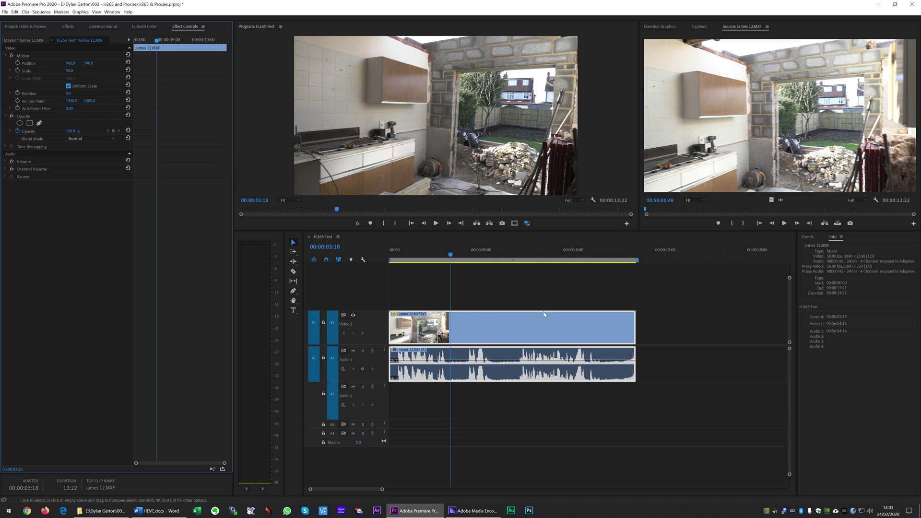
left_click(467, 330)
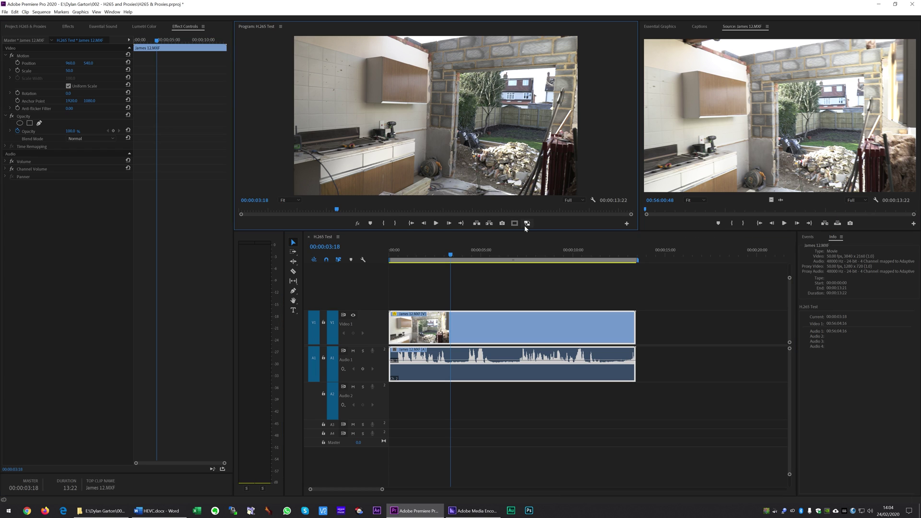
left_click(627, 224)
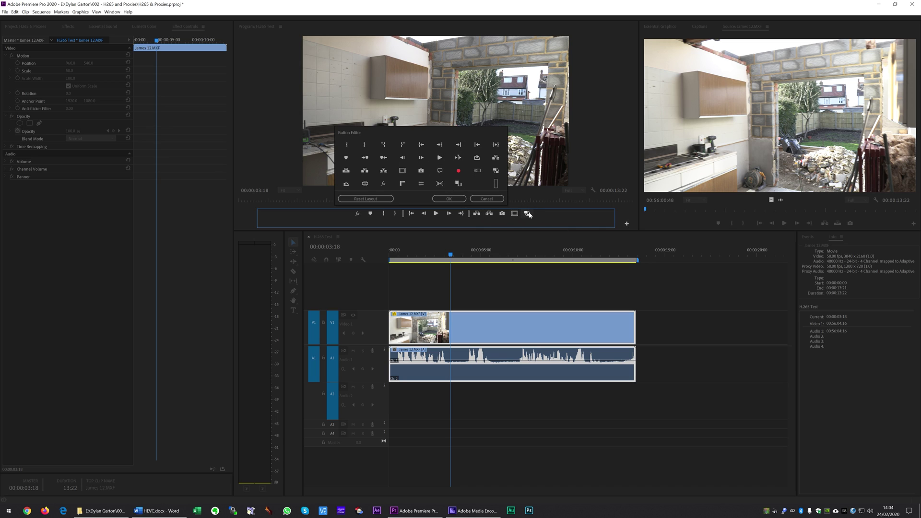
Step: Close the Button Editor, play the sequence from about six seconds, and show the Project panel
left_click(451, 200)
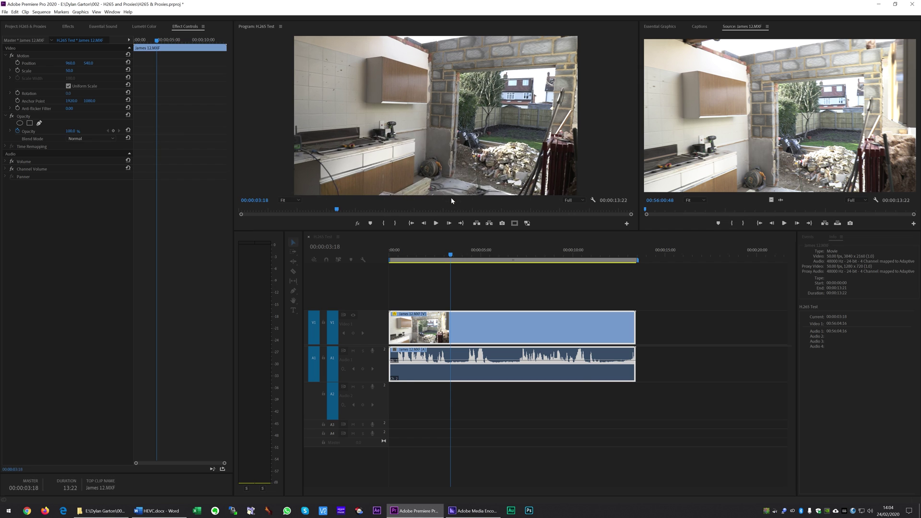
left_click(499, 254)
key("space")
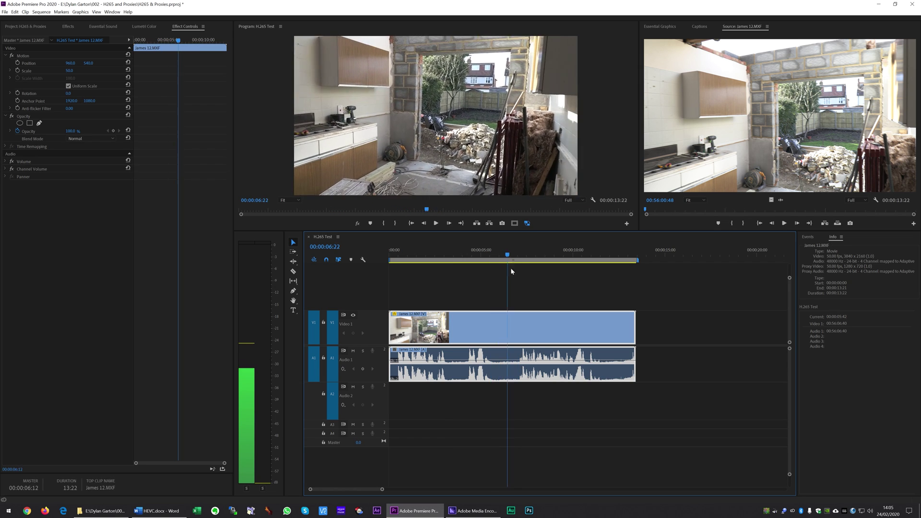
key("space")
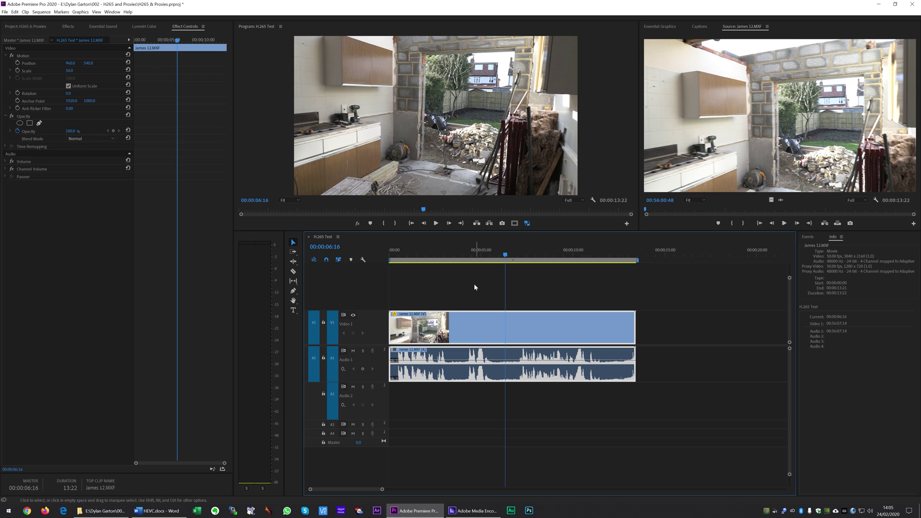
key("shift+1")
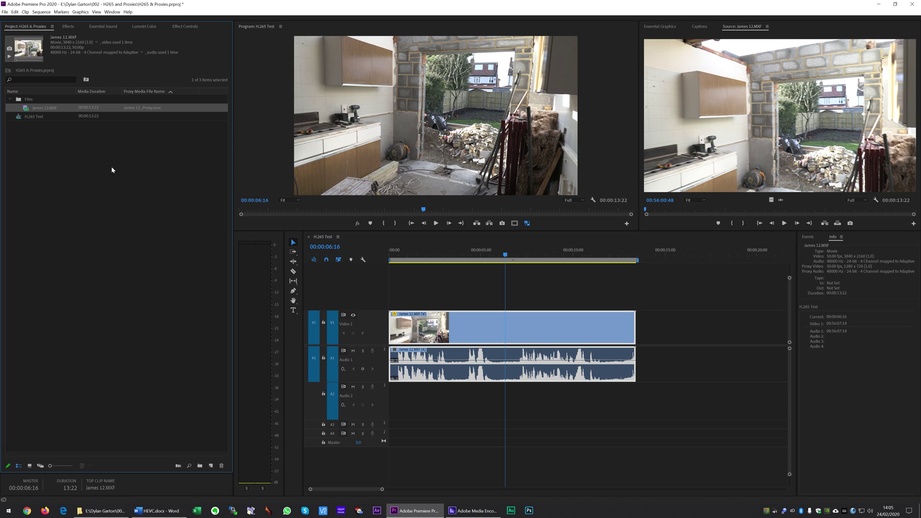
right_click(26, 109)
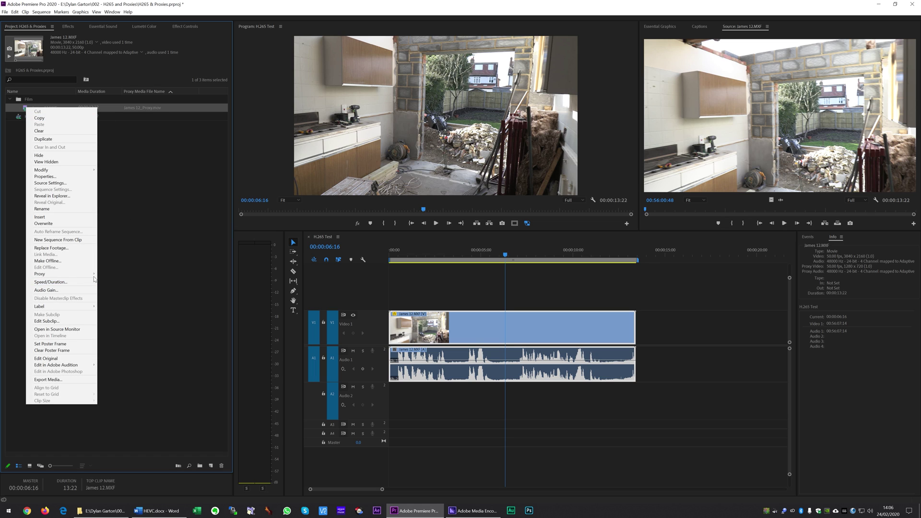
mouse_move(94, 278)
left_click(173, 273)
left_click(440, 233)
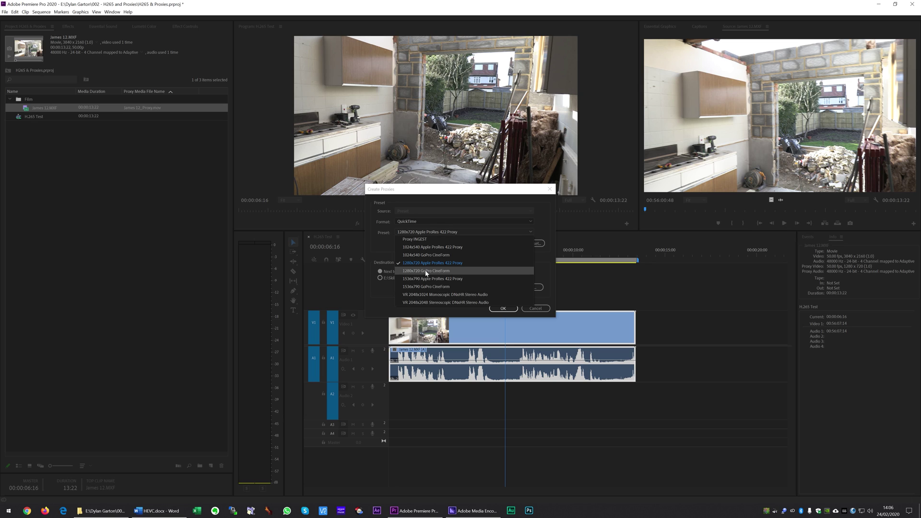
left_click(450, 193)
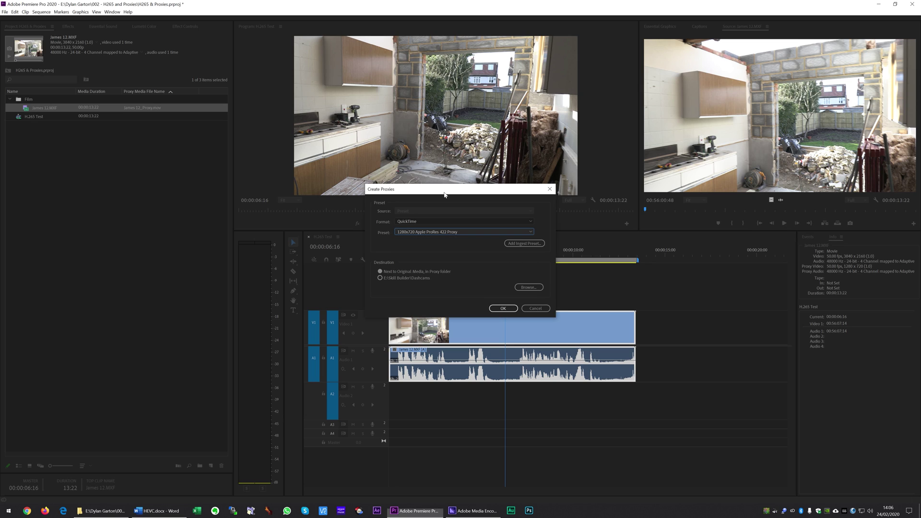
left_click(536, 308)
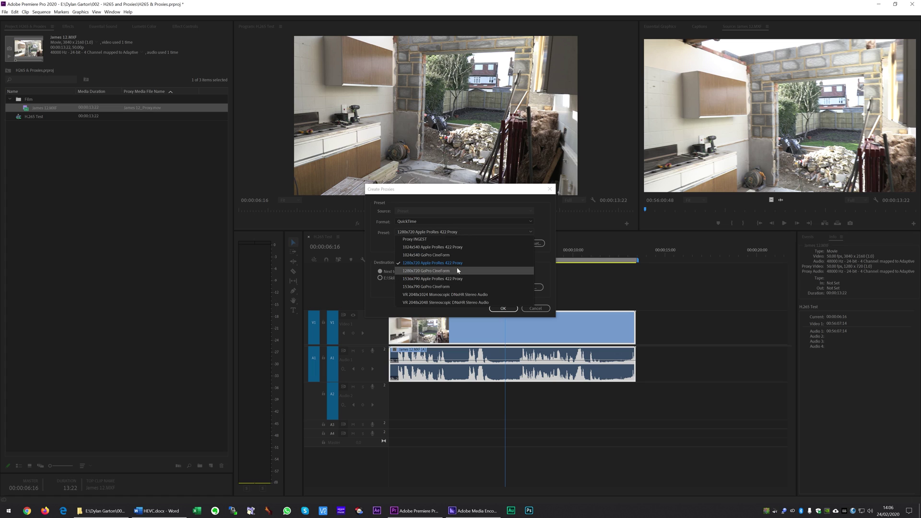
left_click(464, 264)
left_click(536, 309)
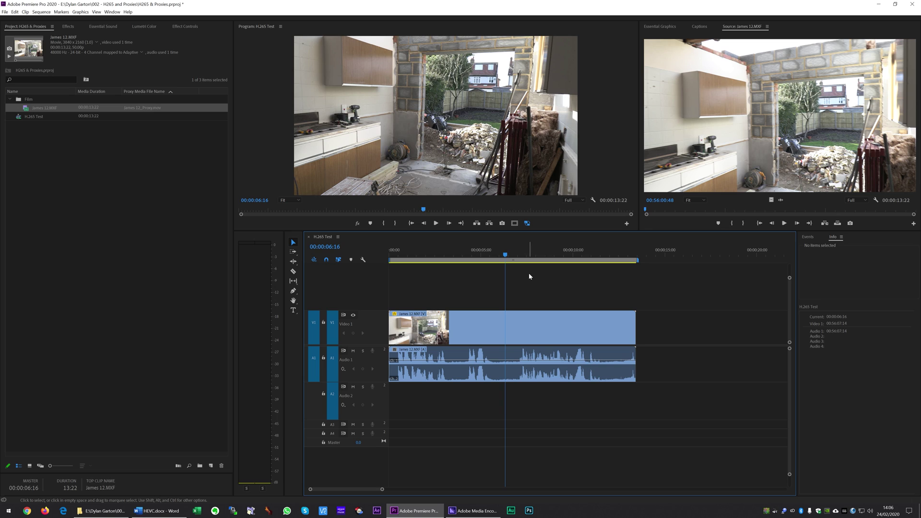
key("Left")
key("Left")
key("Left")
key("Left")
key("Left")
key("Left")
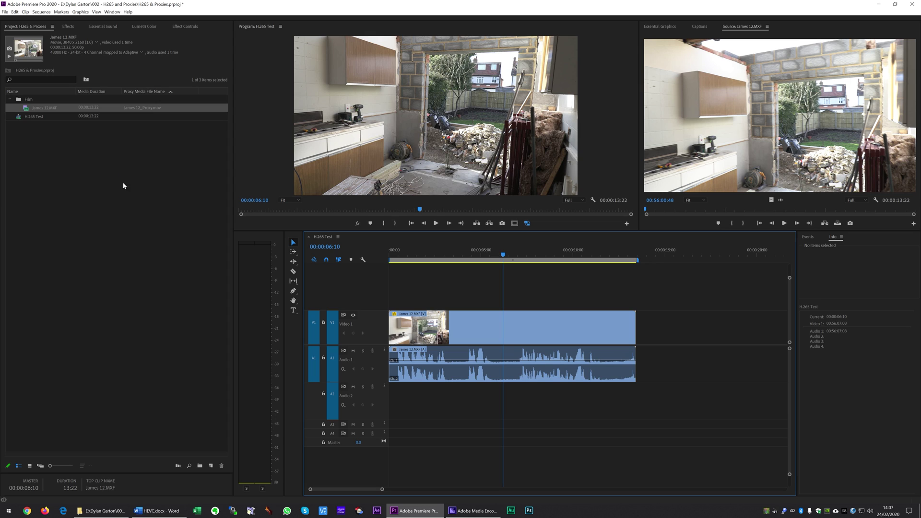
right_click(44, 110)
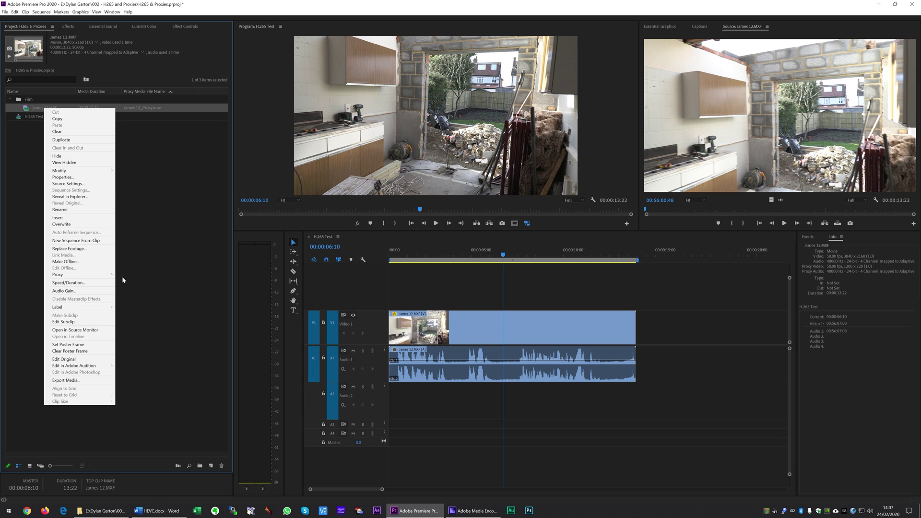
mouse_move(112, 275)
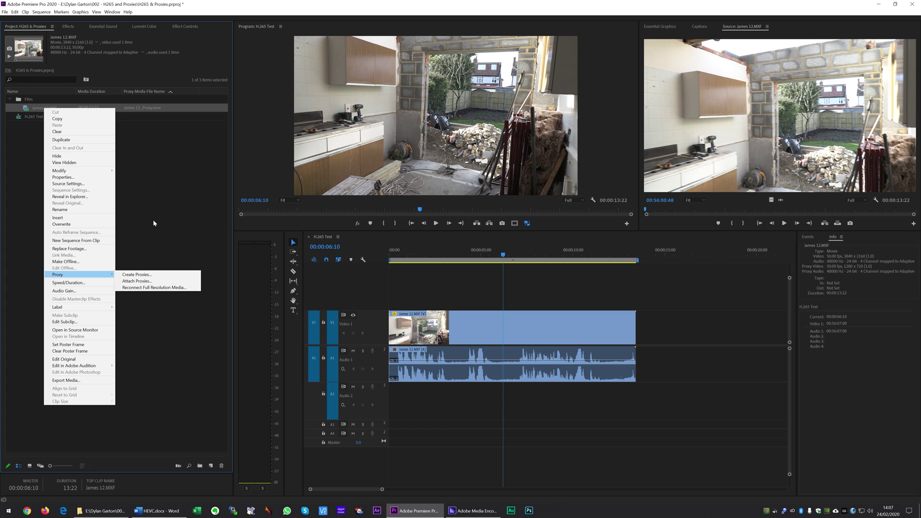
left_click(176, 238)
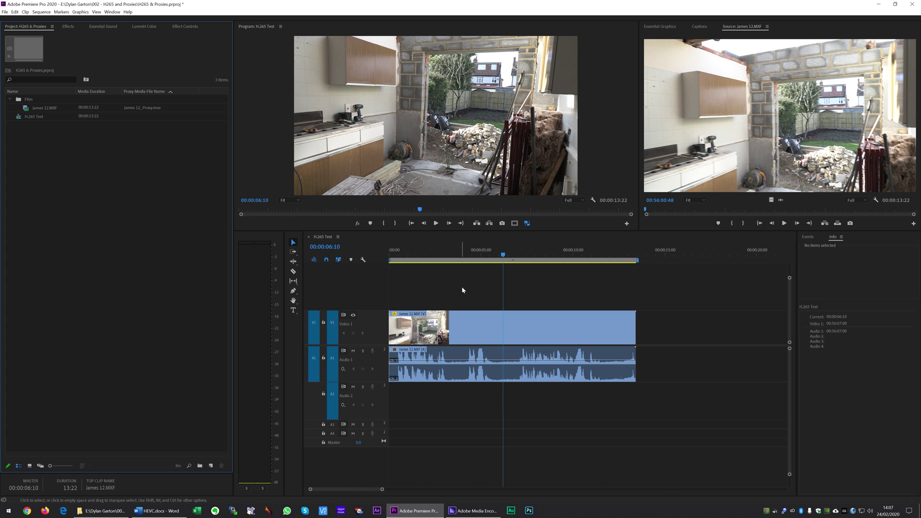